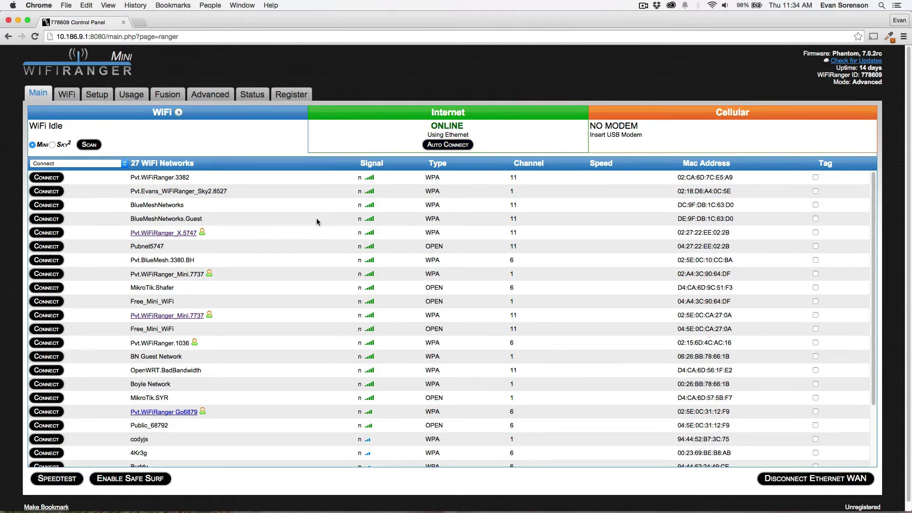
# - Switch the network list to the Sky2 and save a Prefer tag on BlueMeshNetworks.Guest for All WiFi Connectors
pyautogui.click(52, 144)
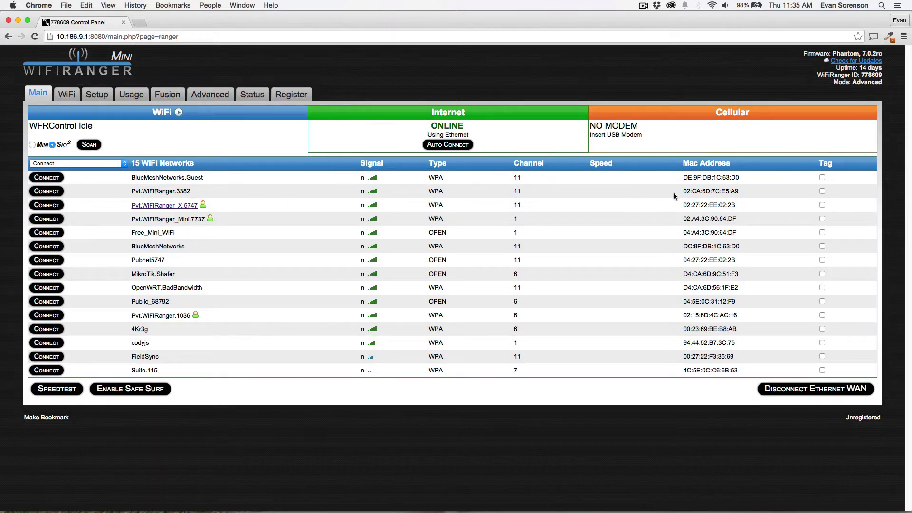
pyautogui.click(822, 177)
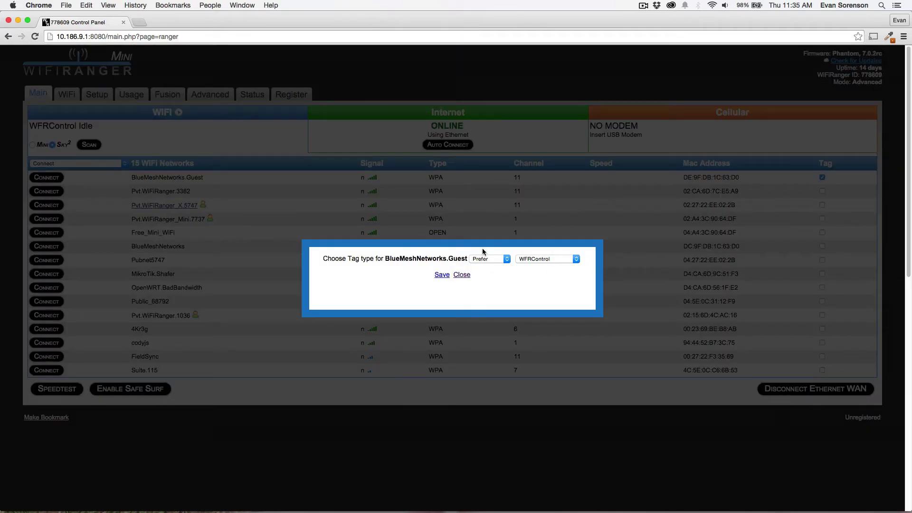
pyautogui.click(506, 258)
pyautogui.click(507, 259)
pyautogui.click(574, 259)
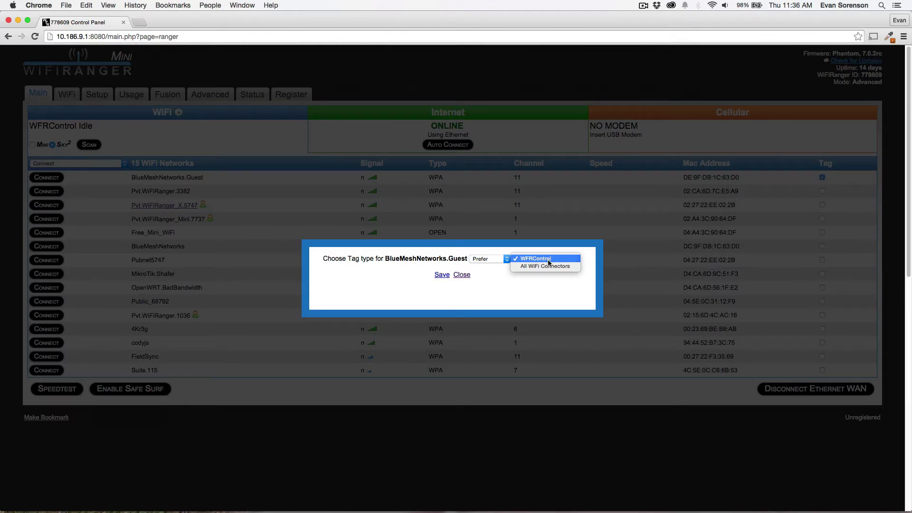
pyautogui.click(510, 279)
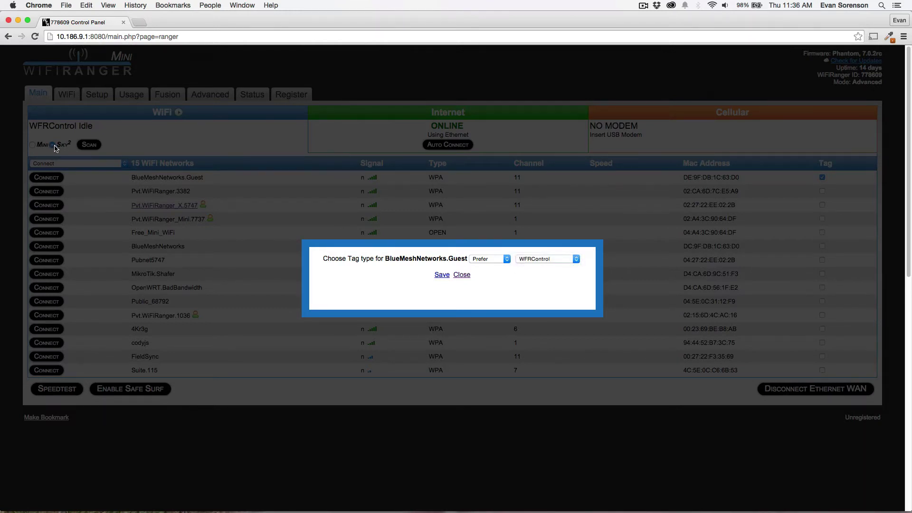
pyautogui.click(565, 260)
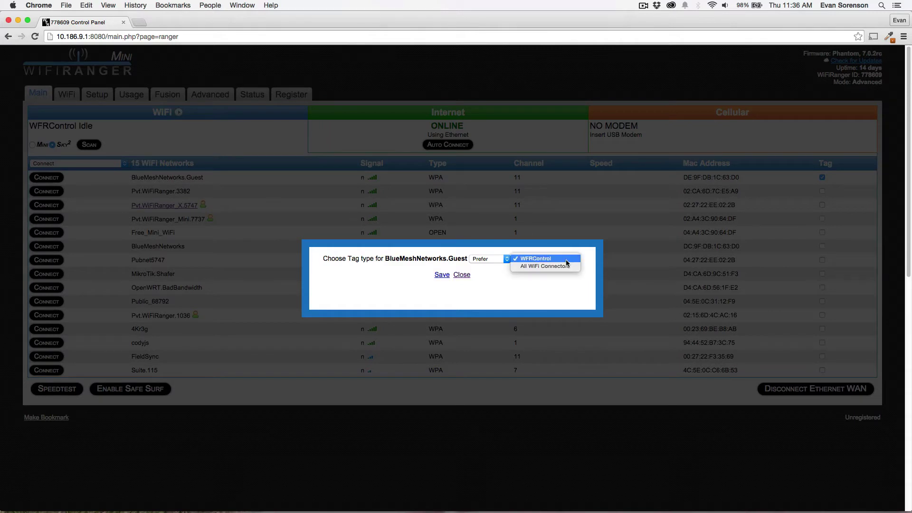
pyautogui.click(543, 266)
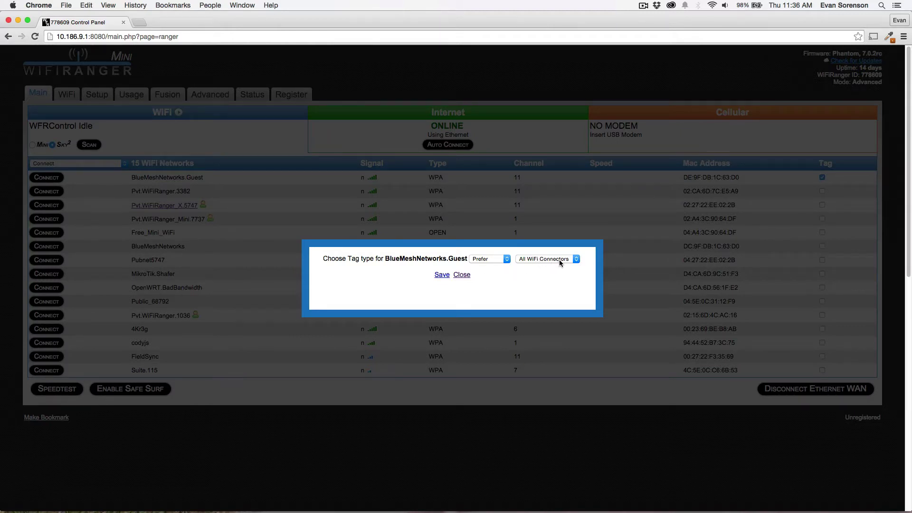
pyautogui.click(506, 261)
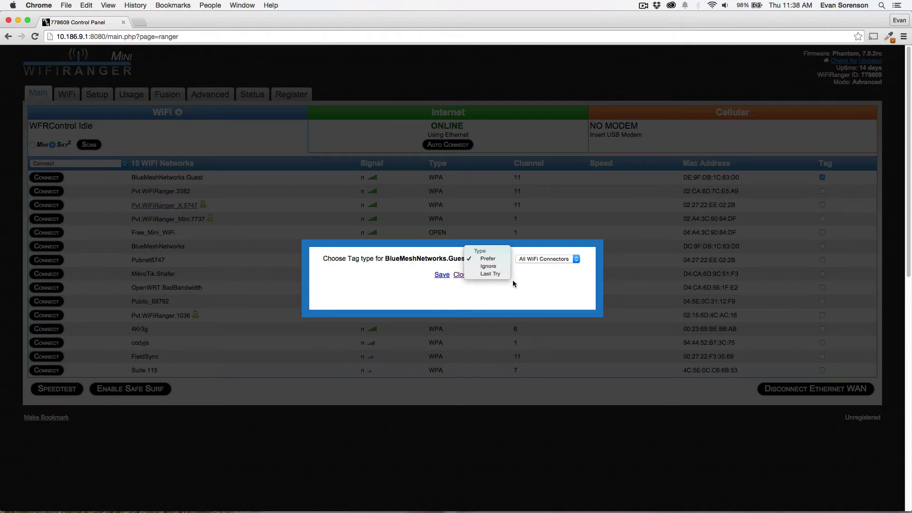
pyautogui.click(496, 259)
pyautogui.click(441, 275)
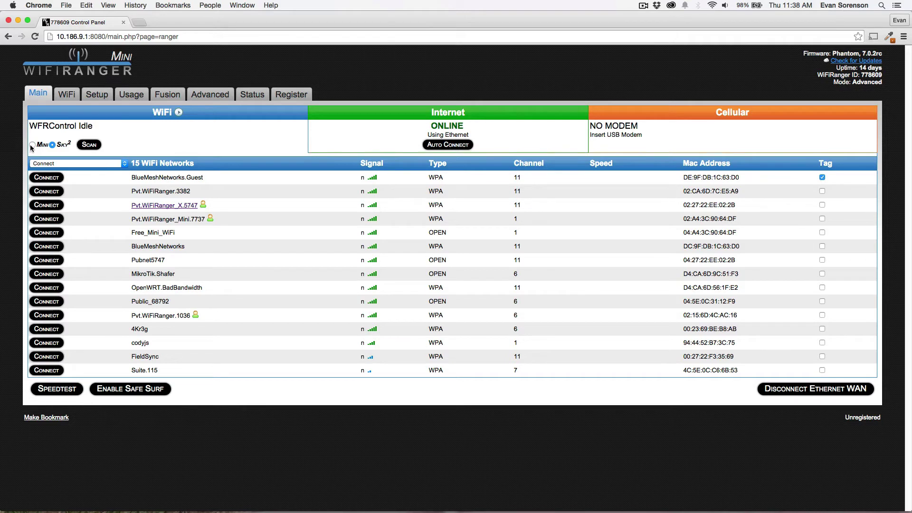
# - Switch the network list back to the Mini and connect to the open network Pubnet5747
pyautogui.click(31, 145)
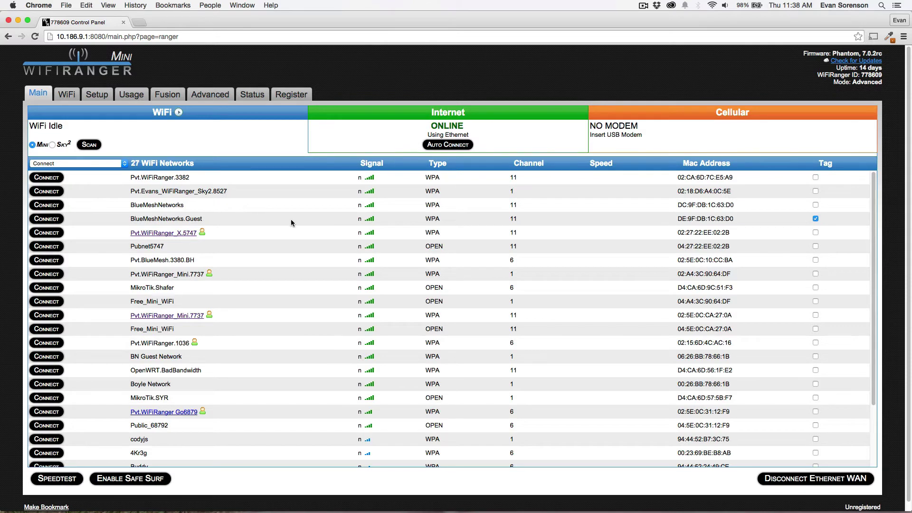
pyautogui.scroll(-2, 272, 266)
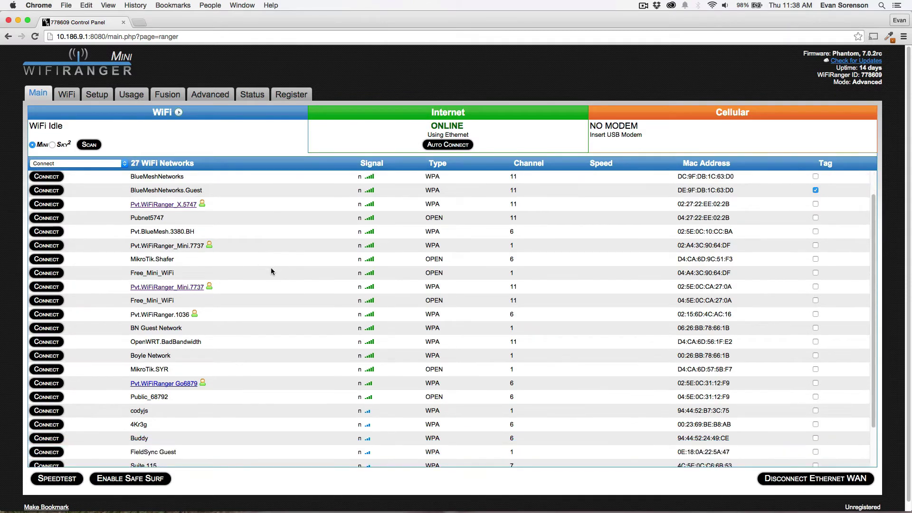
pyautogui.scroll(2, 271, 267)
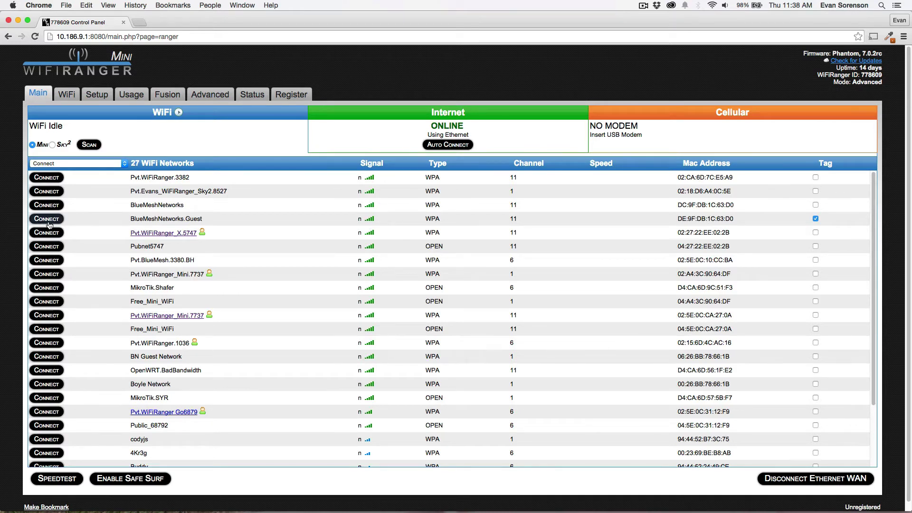
pyautogui.click(50, 246)
# - Tag Pubnet5747 as Last Try for Internal WiFi WAN and save the tag
pyautogui.click(815, 246)
pyautogui.click(471, 260)
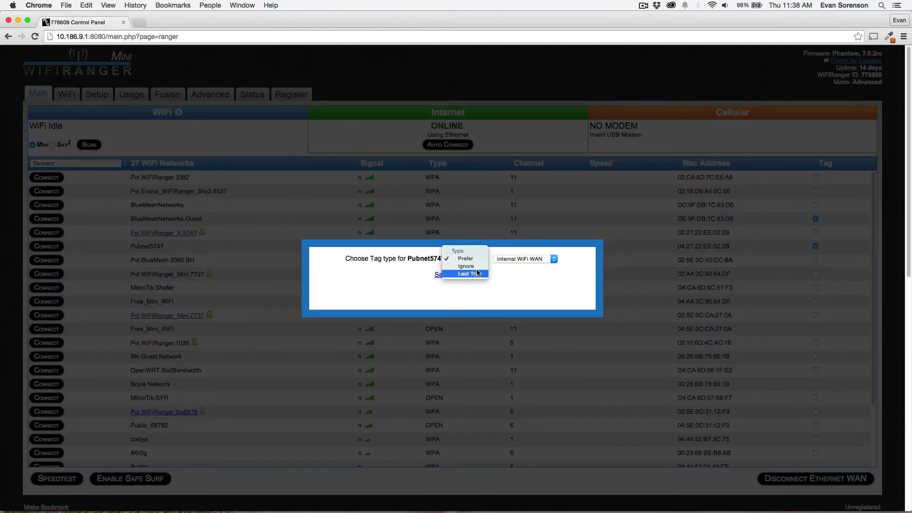
pyautogui.click(475, 273)
pyautogui.click(545, 258)
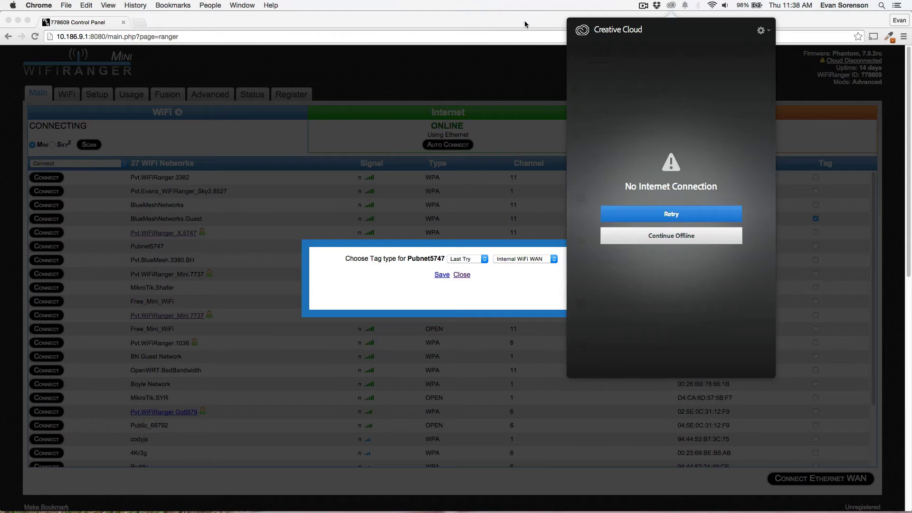
pyautogui.click(525, 21)
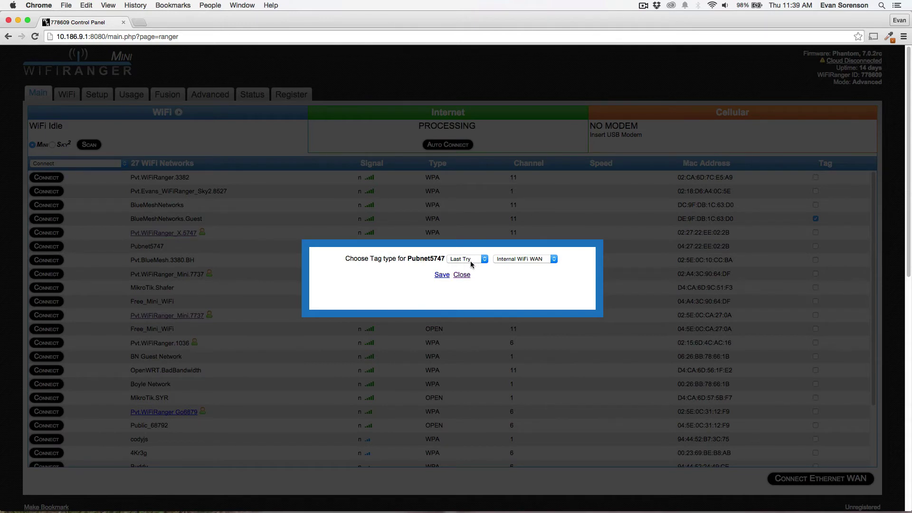
pyautogui.click(441, 275)
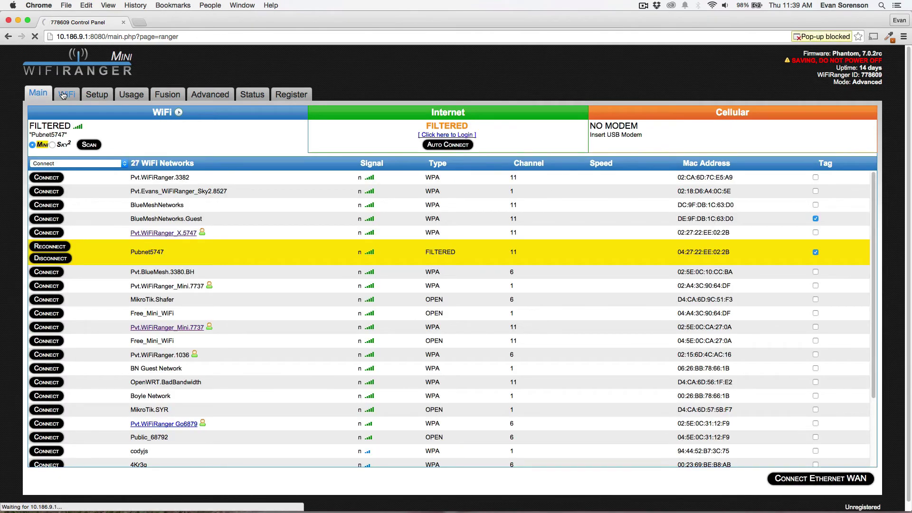
# - Review the saved WiFi tags, then tag BlueMeshNetworks as Prefer for Internal WiFi WAN and save it
pyautogui.click(63, 95)
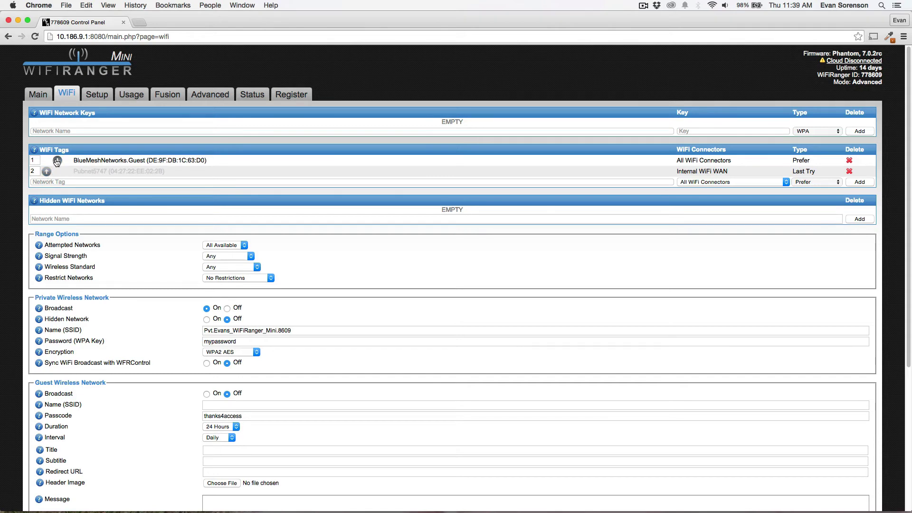
pyautogui.click(48, 98)
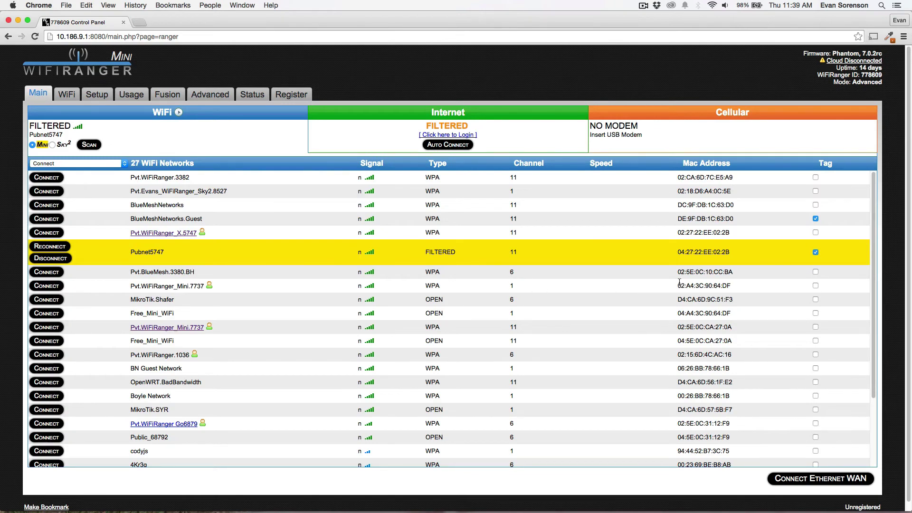
pyautogui.click(815, 205)
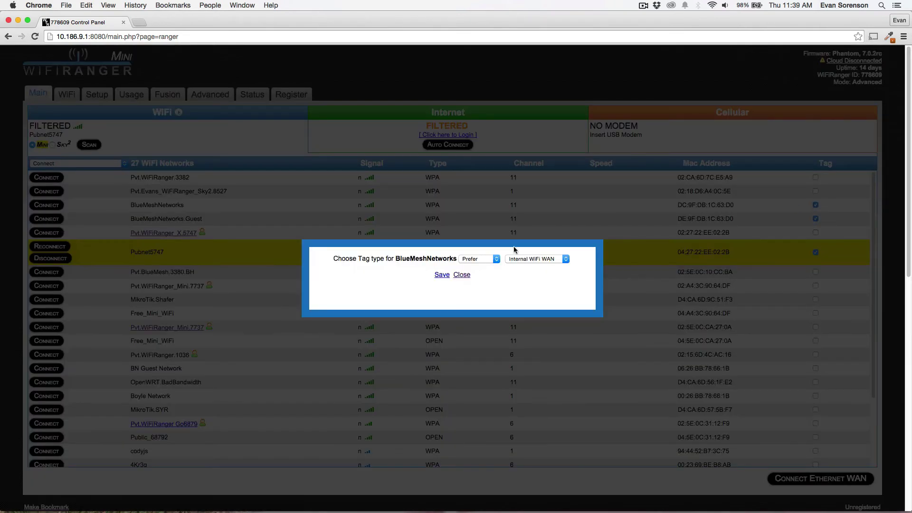
pyautogui.click(443, 276)
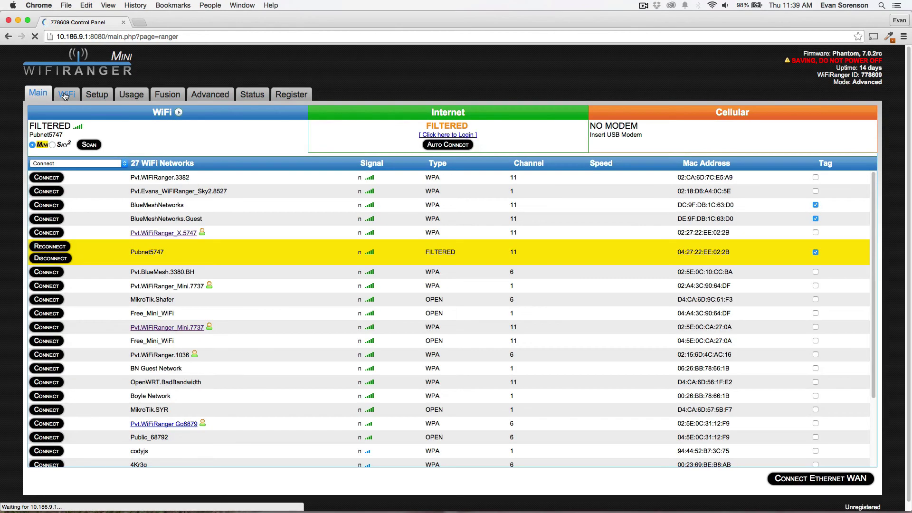
# - Move the BlueMeshNetworks tag up to first priority in the WiFi Tags list
pyautogui.click(65, 95)
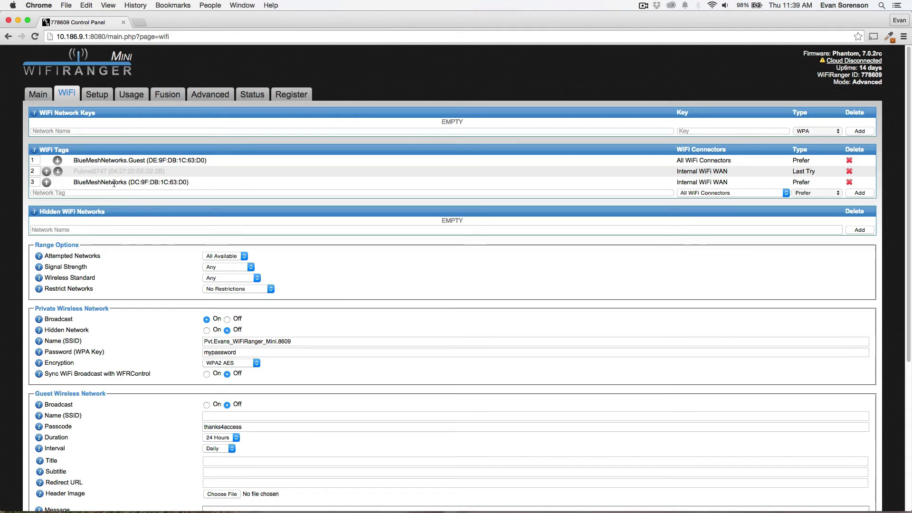
pyautogui.click(46, 182)
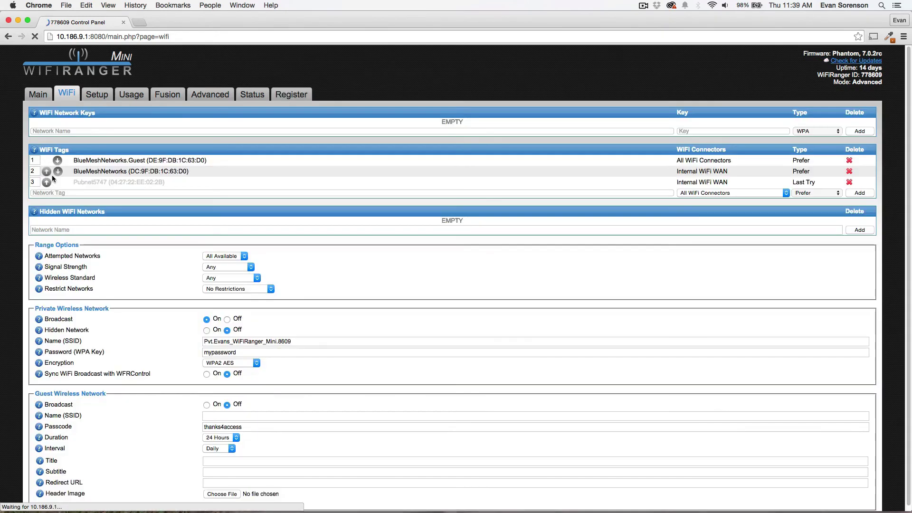
pyautogui.click(46, 171)
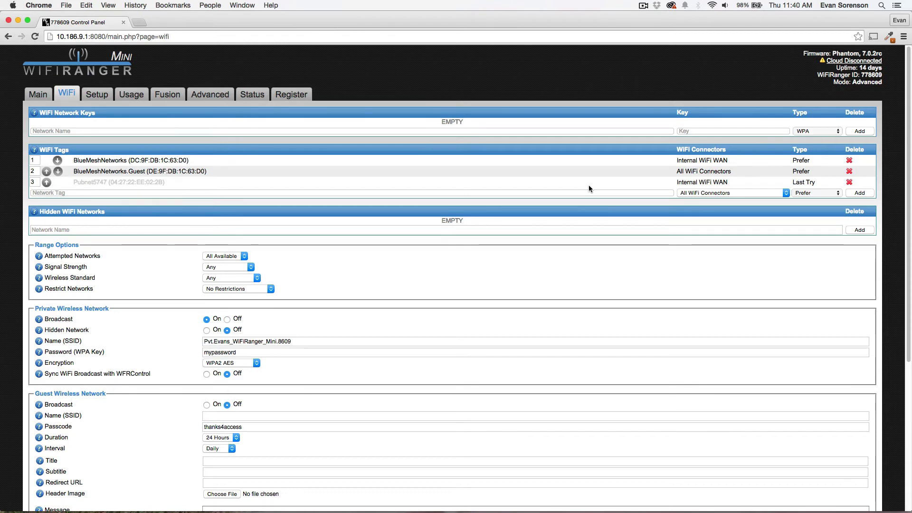
# - Add a WiFi tag for the network name text "Mini" with type Ignore on All WiFi Connectors
pyautogui.click(307, 192)
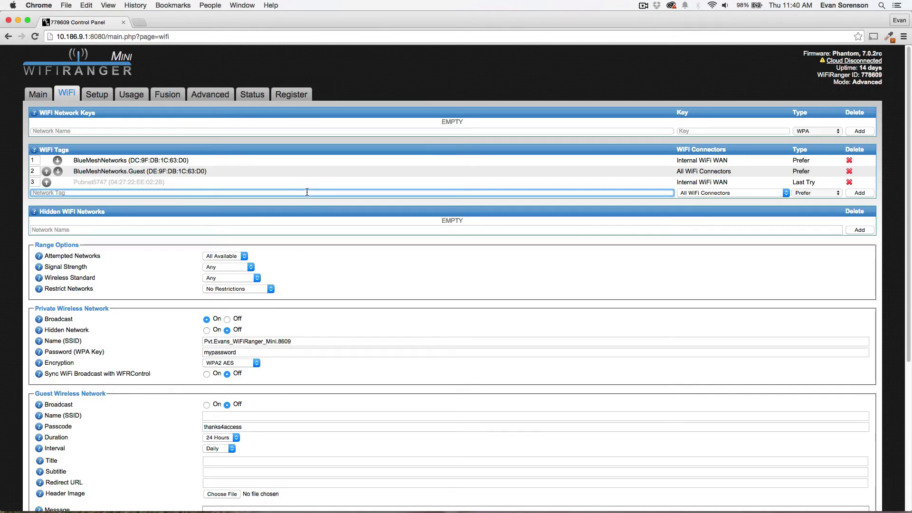
pyautogui.click(39, 95)
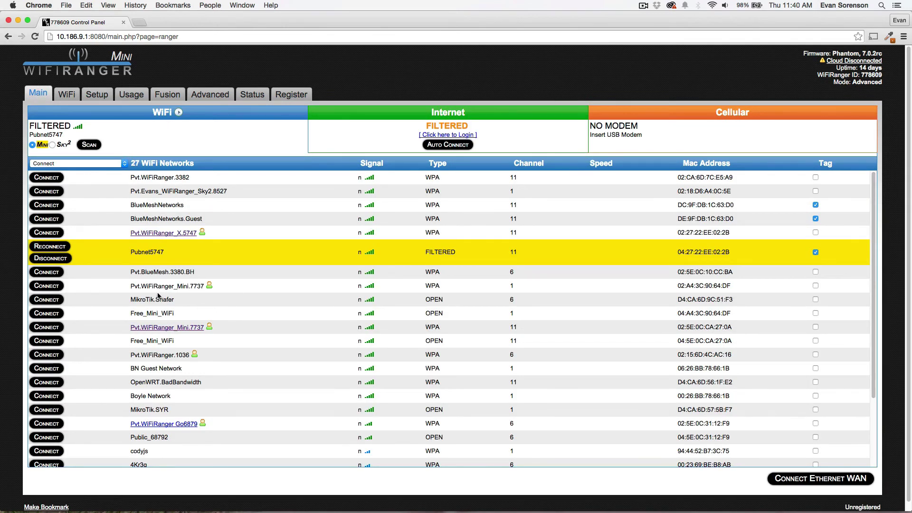
pyautogui.moveTo(166, 289)
pyautogui.click(67, 95)
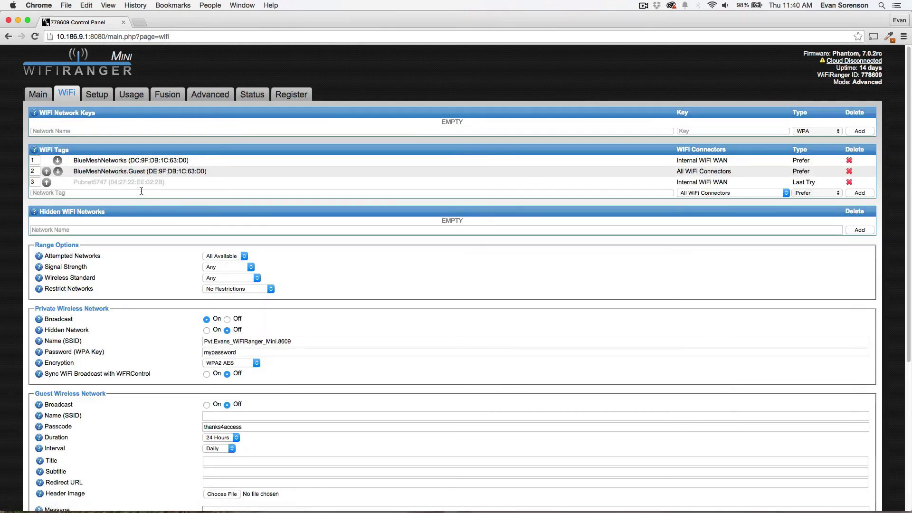
pyautogui.click(141, 191)
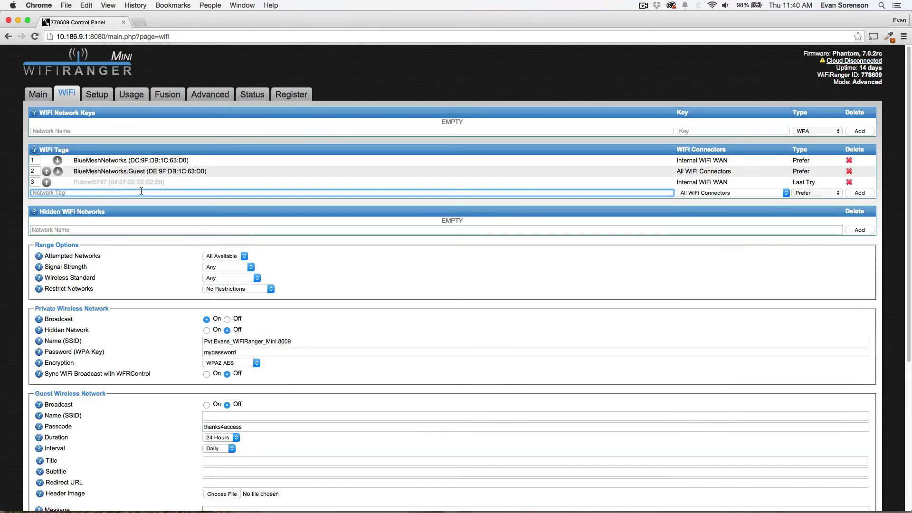
pyautogui.write('Mini')
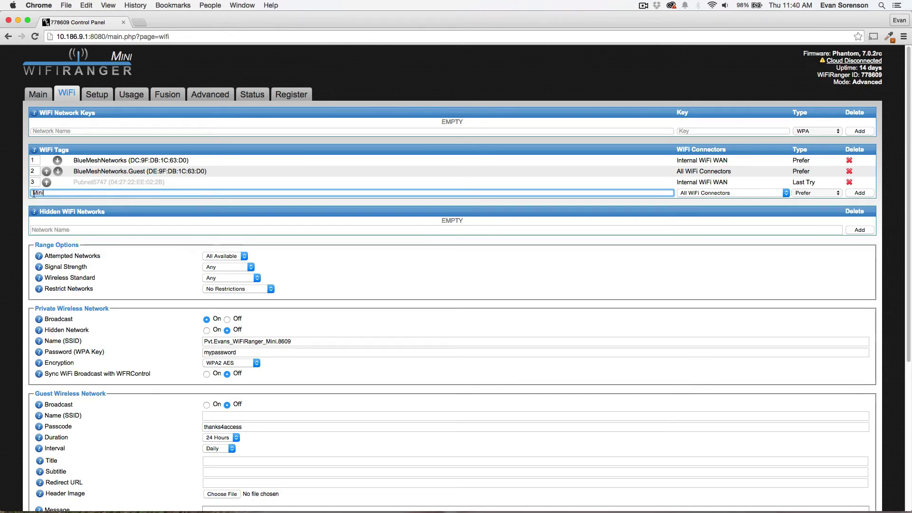
pyautogui.click(731, 193)
pyautogui.click(745, 194)
pyautogui.click(814, 193)
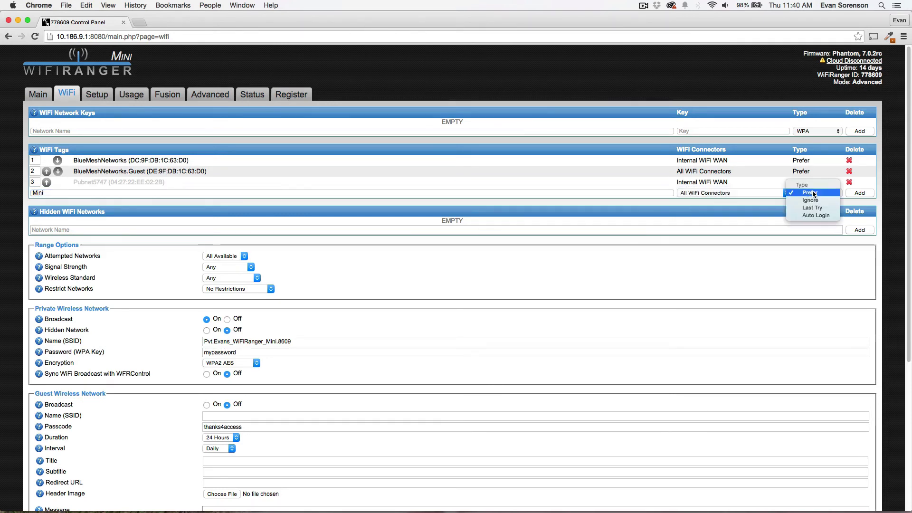
pyautogui.click(810, 200)
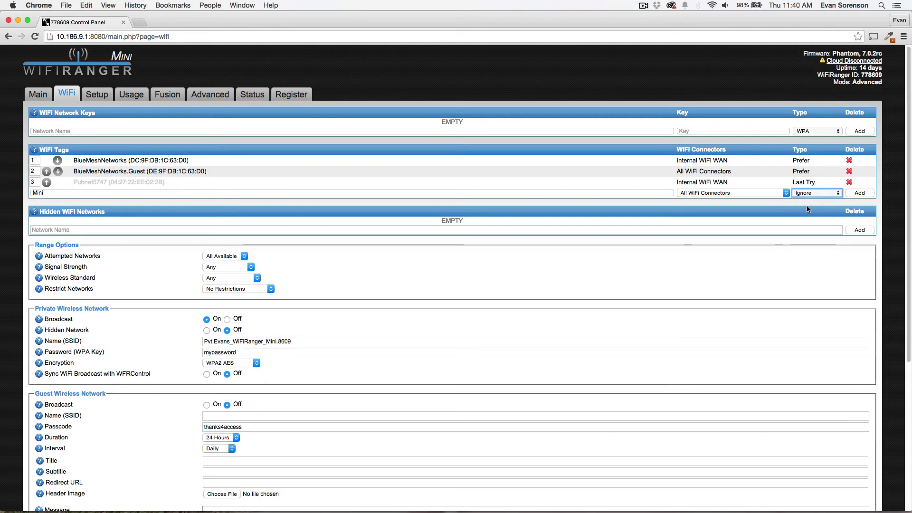
pyautogui.click(852, 195)
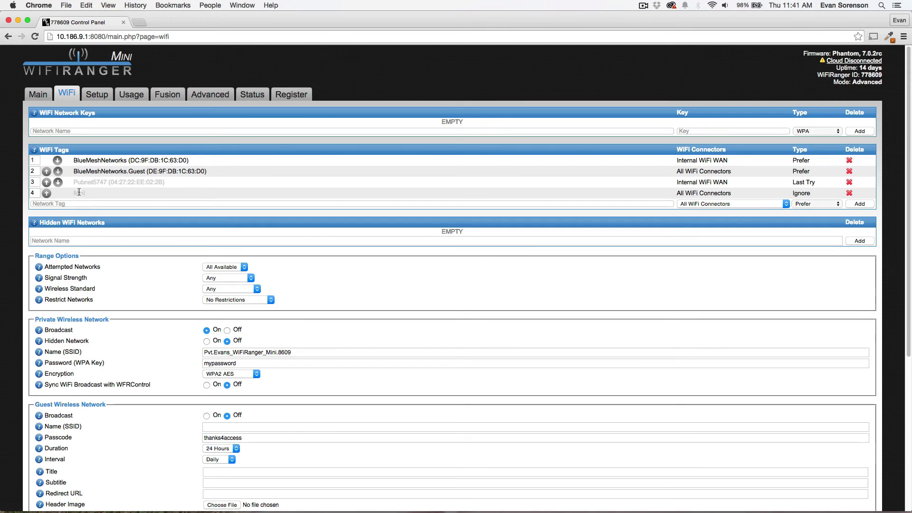
# - Add a WiFi tag for the network name text "Tengo" with type Prefer on All WiFi Connectors
pyautogui.click(67, 203)
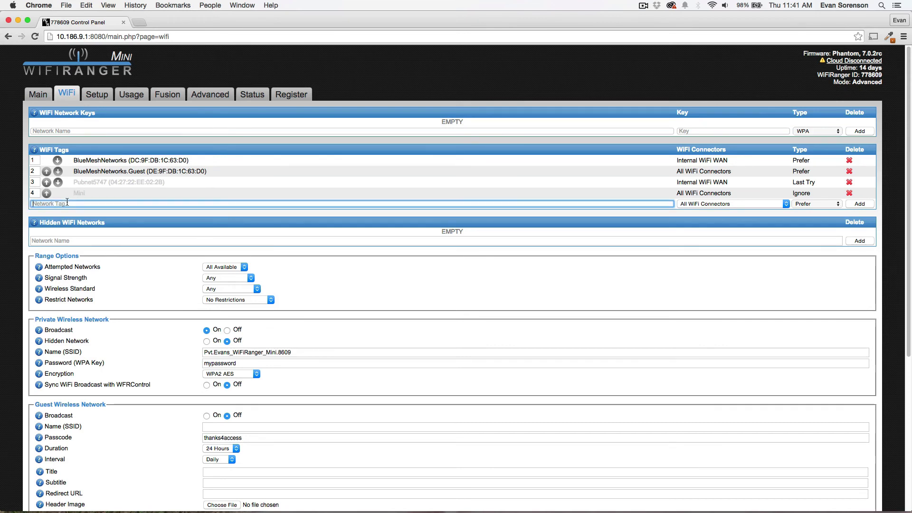
pyautogui.write('Tengo')
pyautogui.click(863, 203)
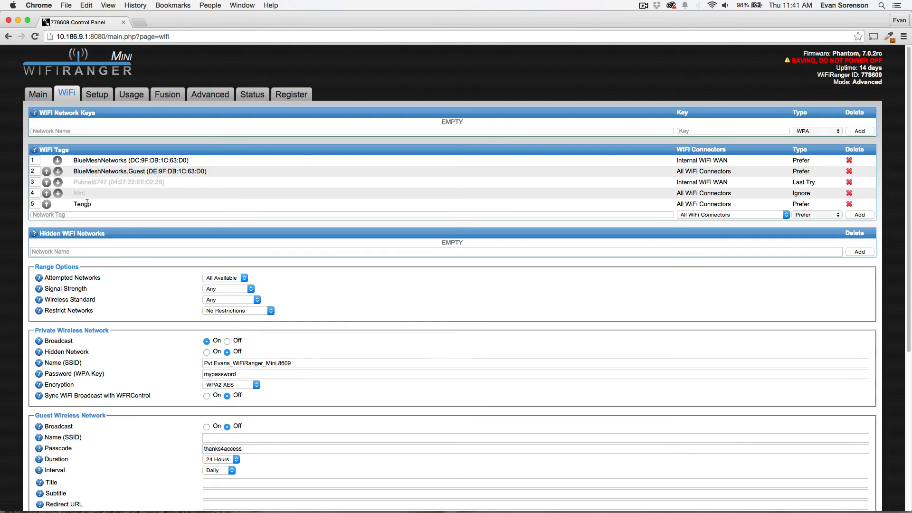
# - Check the scanned network list for the tag marks on networks whose names contain "Mini"
pyautogui.click(38, 96)
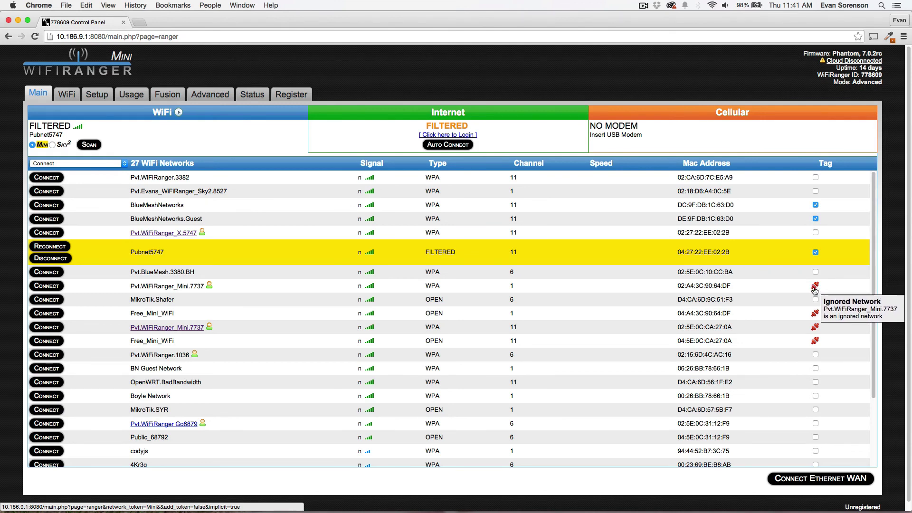
pyautogui.moveTo(182, 290)
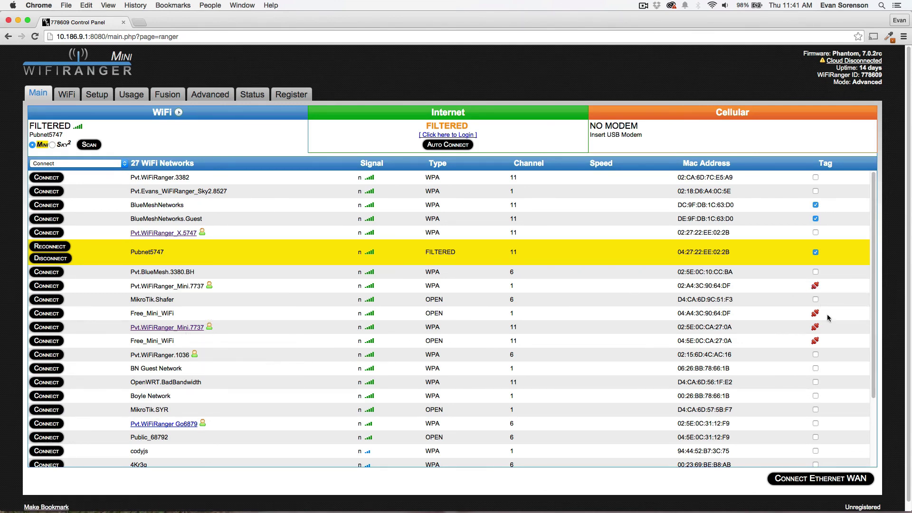
pyautogui.scroll(-1, 830, 305)
pyautogui.scroll(-3, 830, 305)
pyautogui.scroll(4, 830, 305)
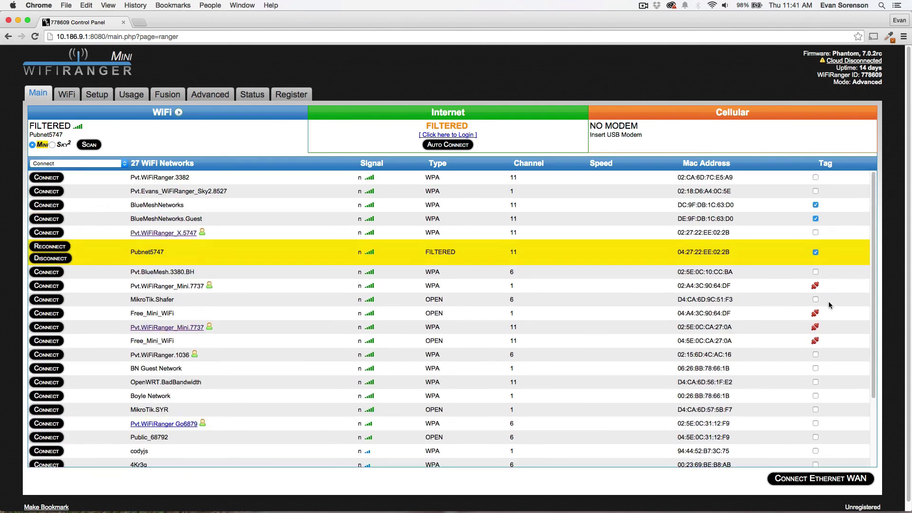